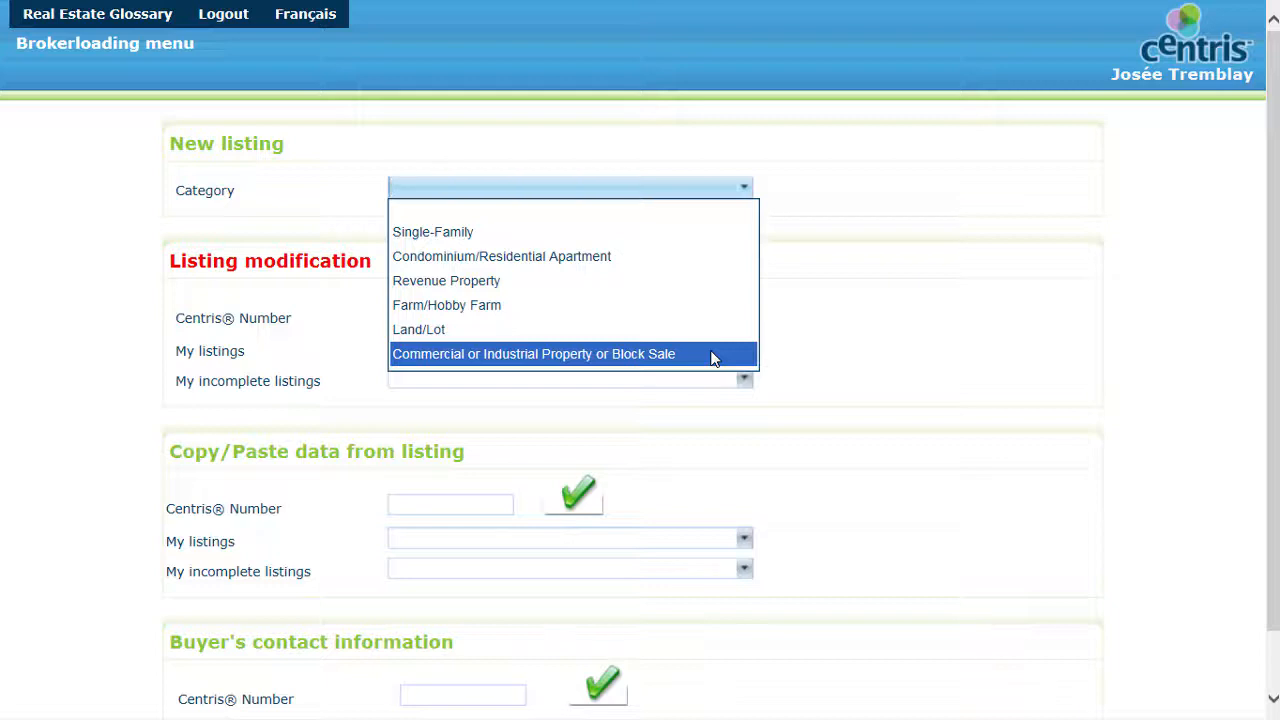
# Step: Set the listing's property type to Bulk (block sale) and its style to Building
pyautogui.click(992, 339)
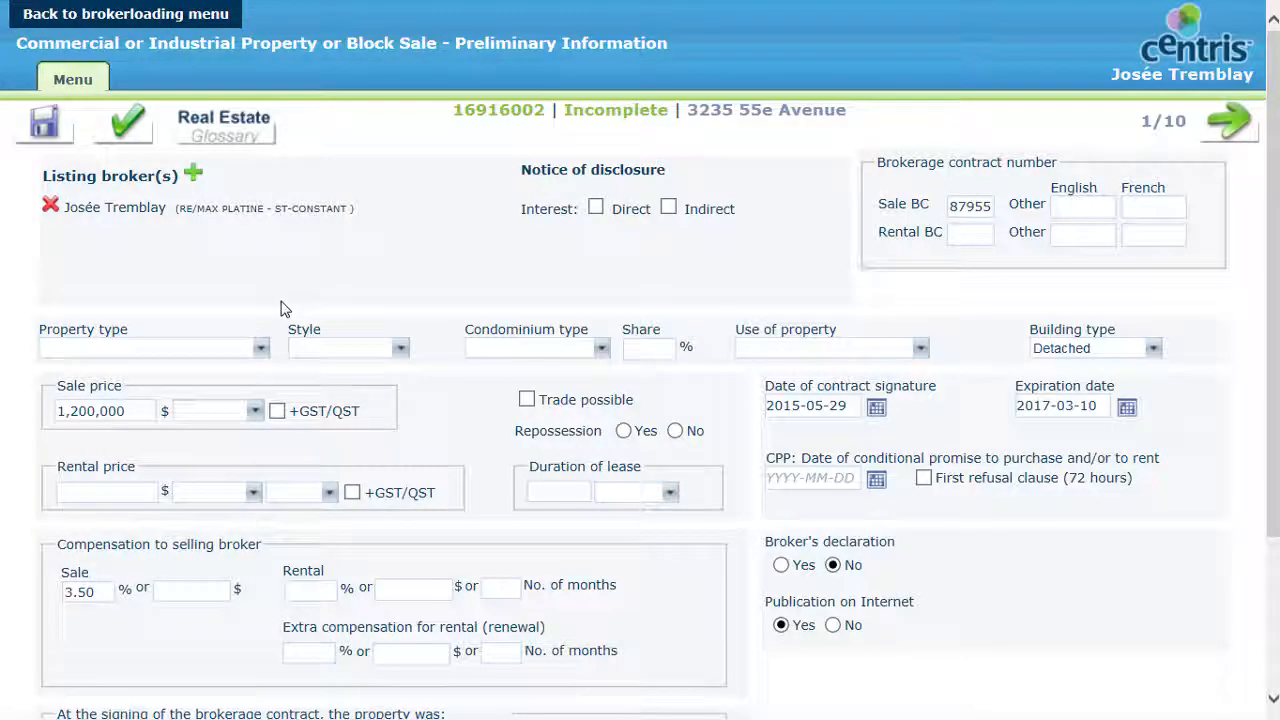
pyautogui.click(262, 350)
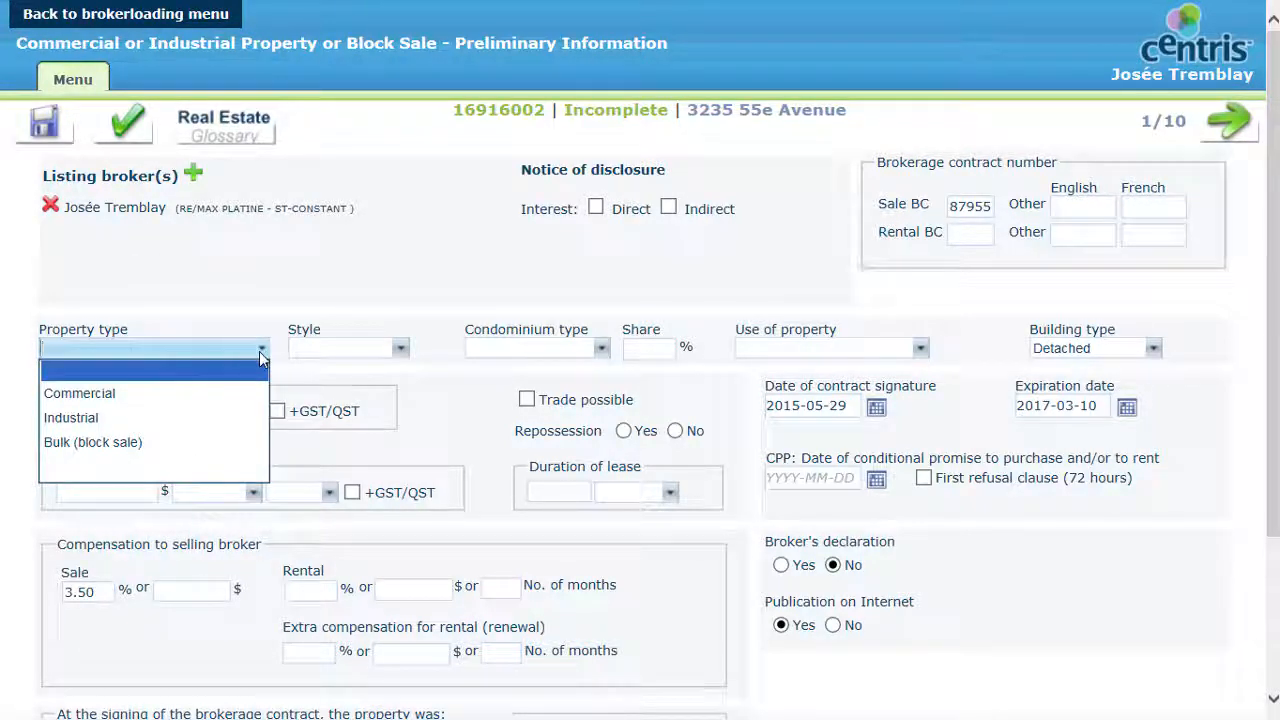
pyautogui.click(169, 445)
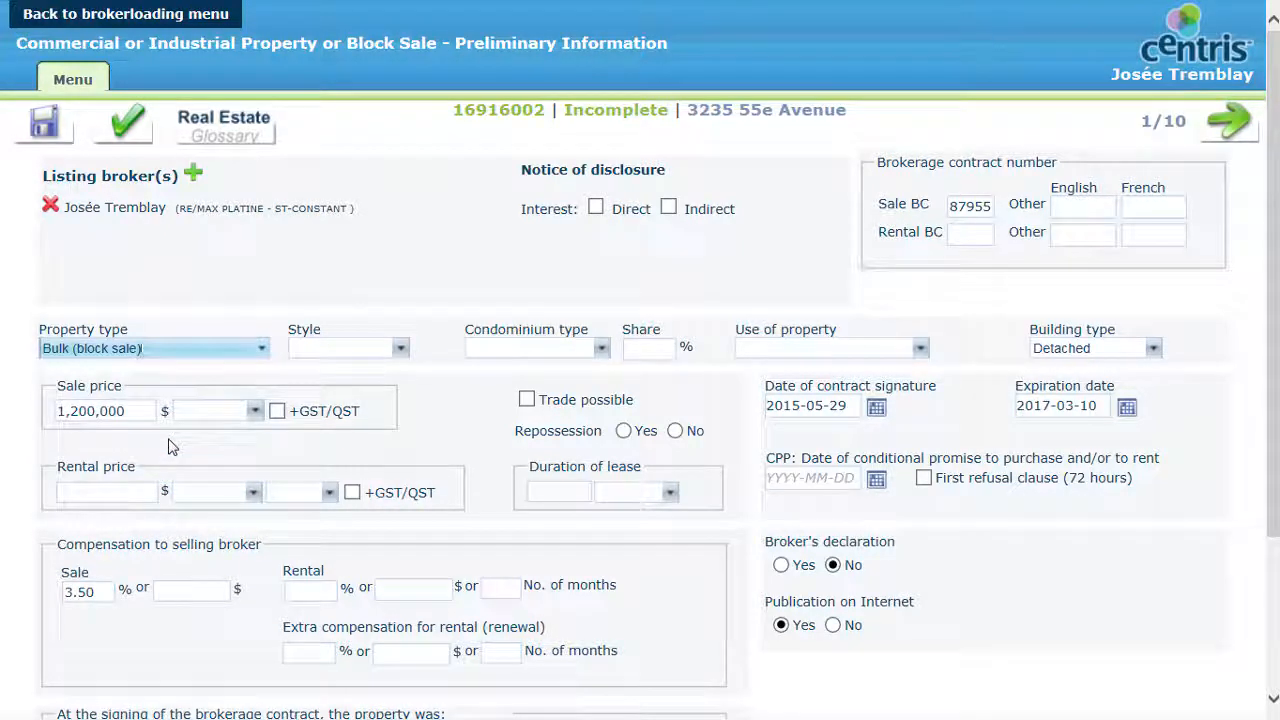
pyautogui.click(401, 350)
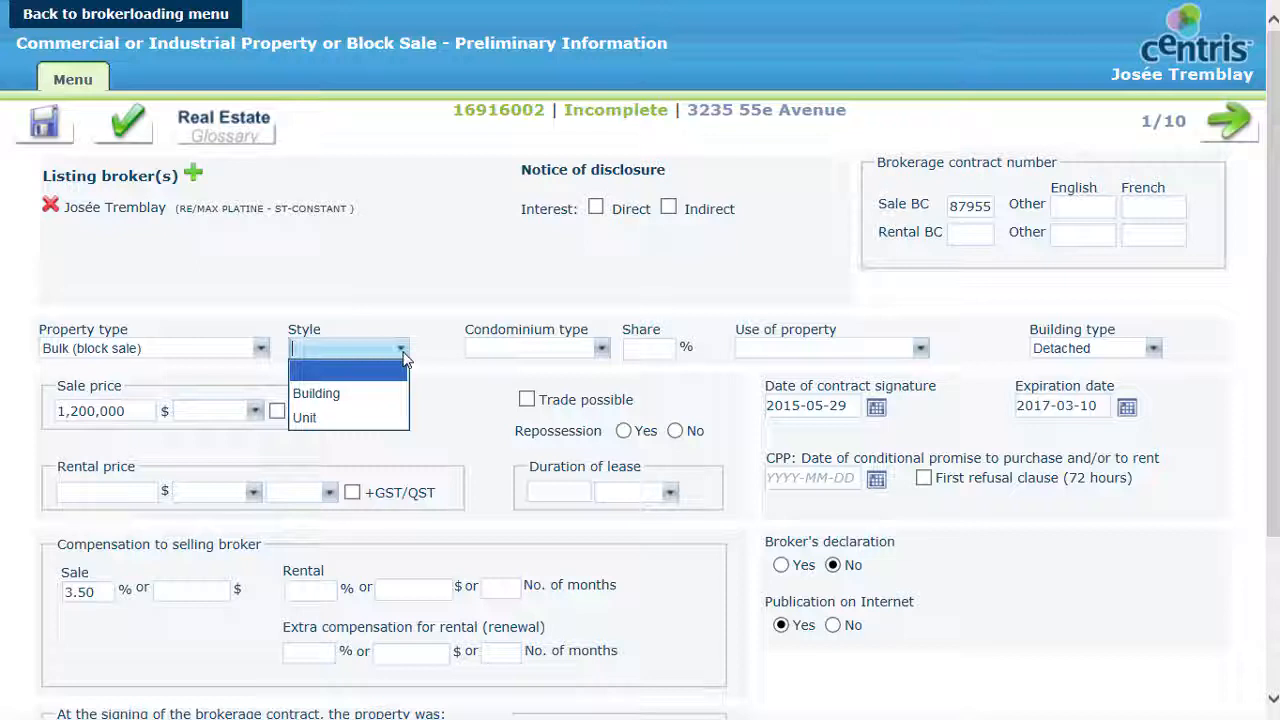
pyautogui.click(366, 393)
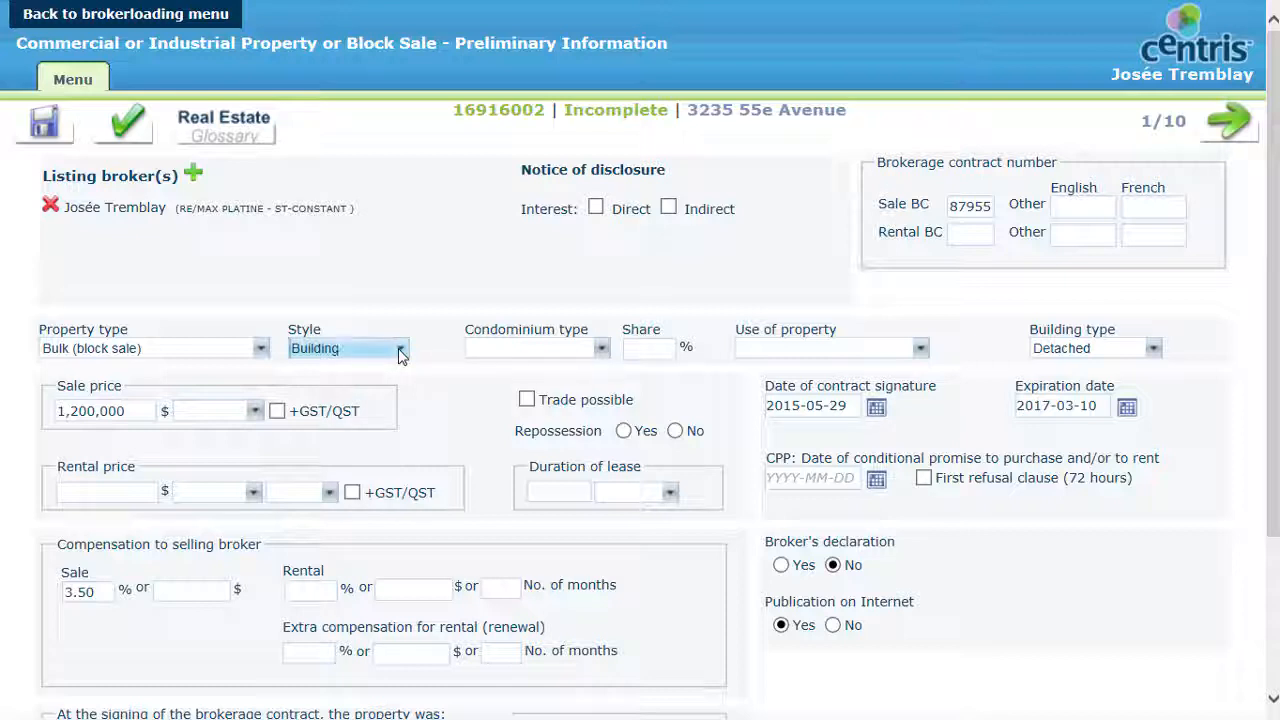
# Step: Set the use of property to Commercial only and continue to the following page of the listing
pyautogui.click(847, 351)
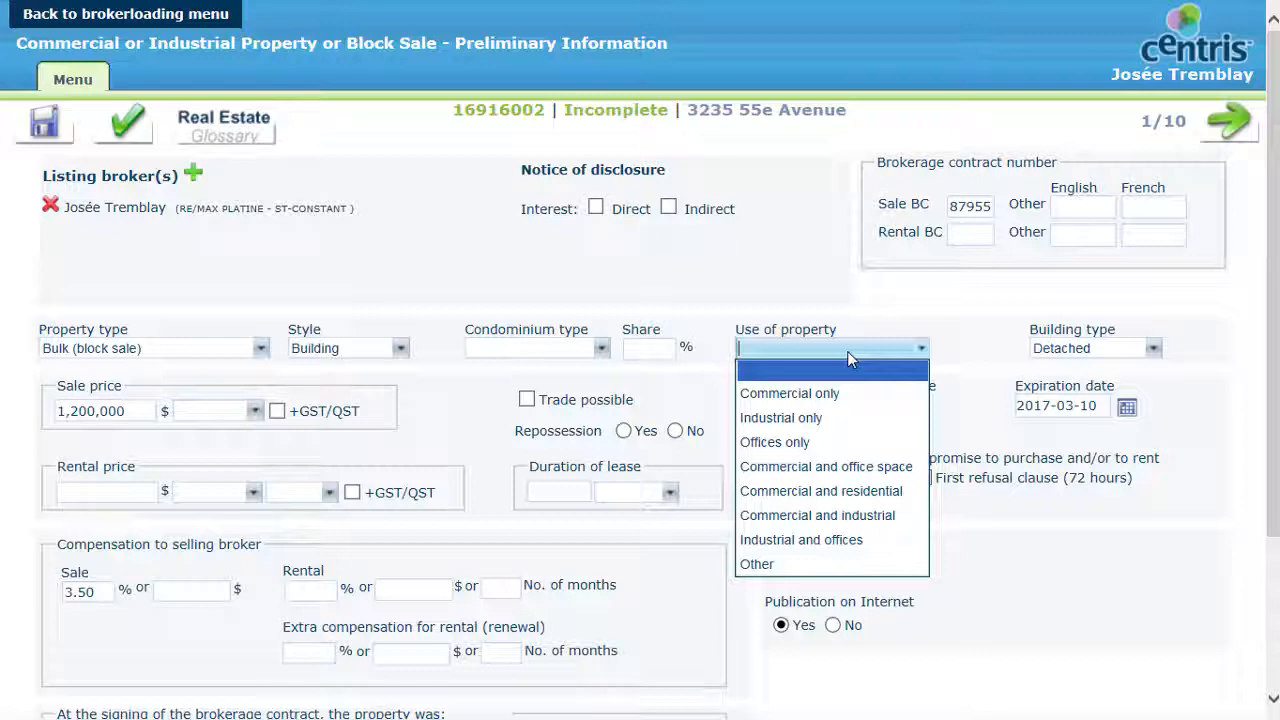
pyautogui.click(837, 395)
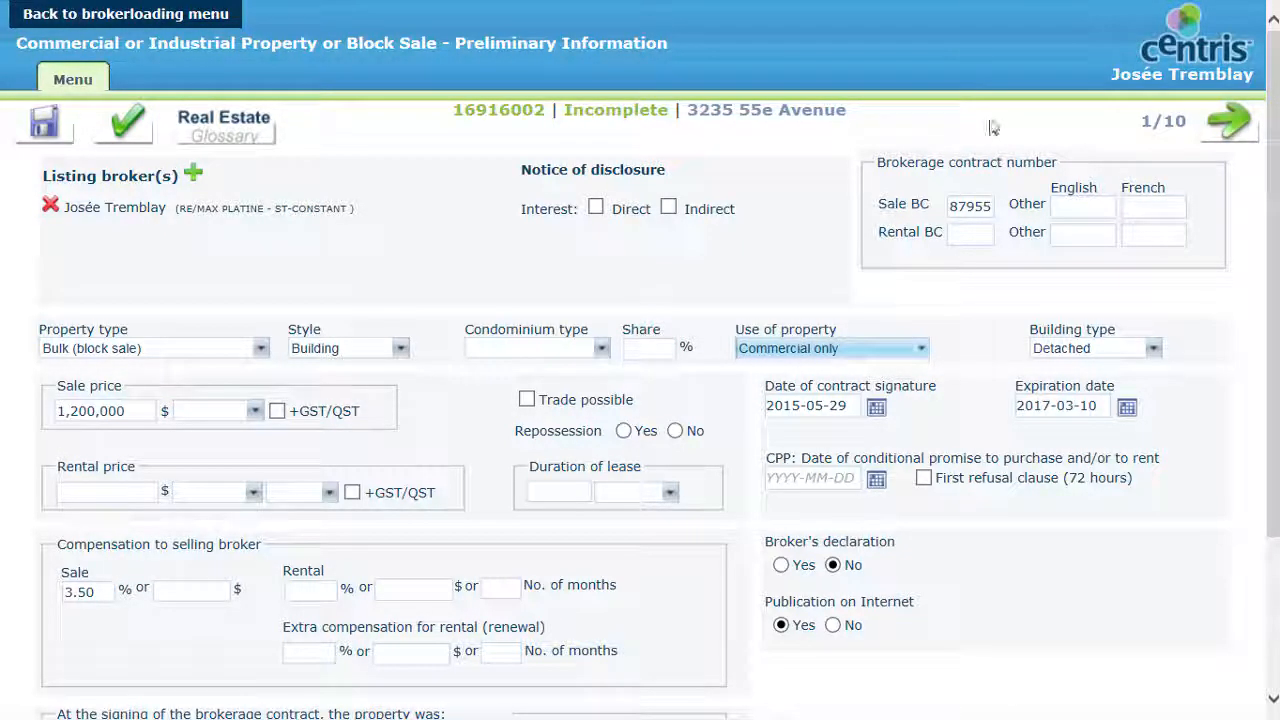
pyautogui.click(1230, 125)
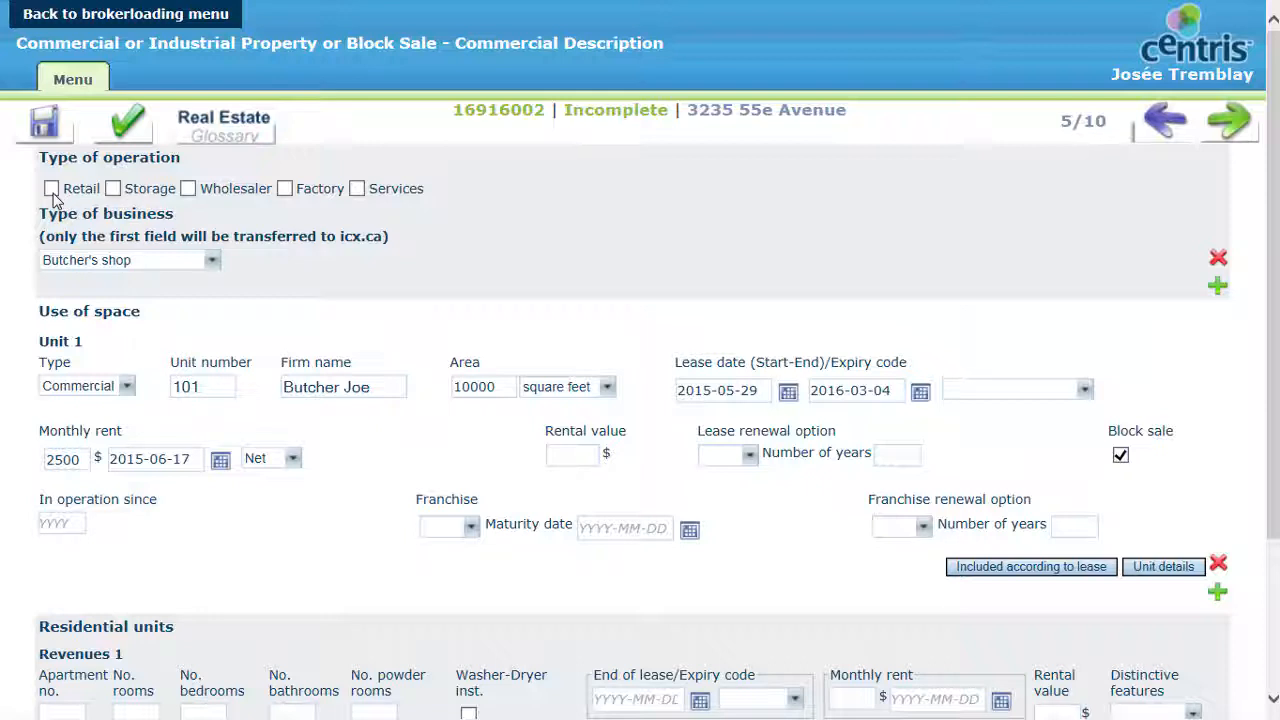
# Step: Mark the type of operation as Retail and choose Butcher's shop as the type of business
pyautogui.click(51, 188)
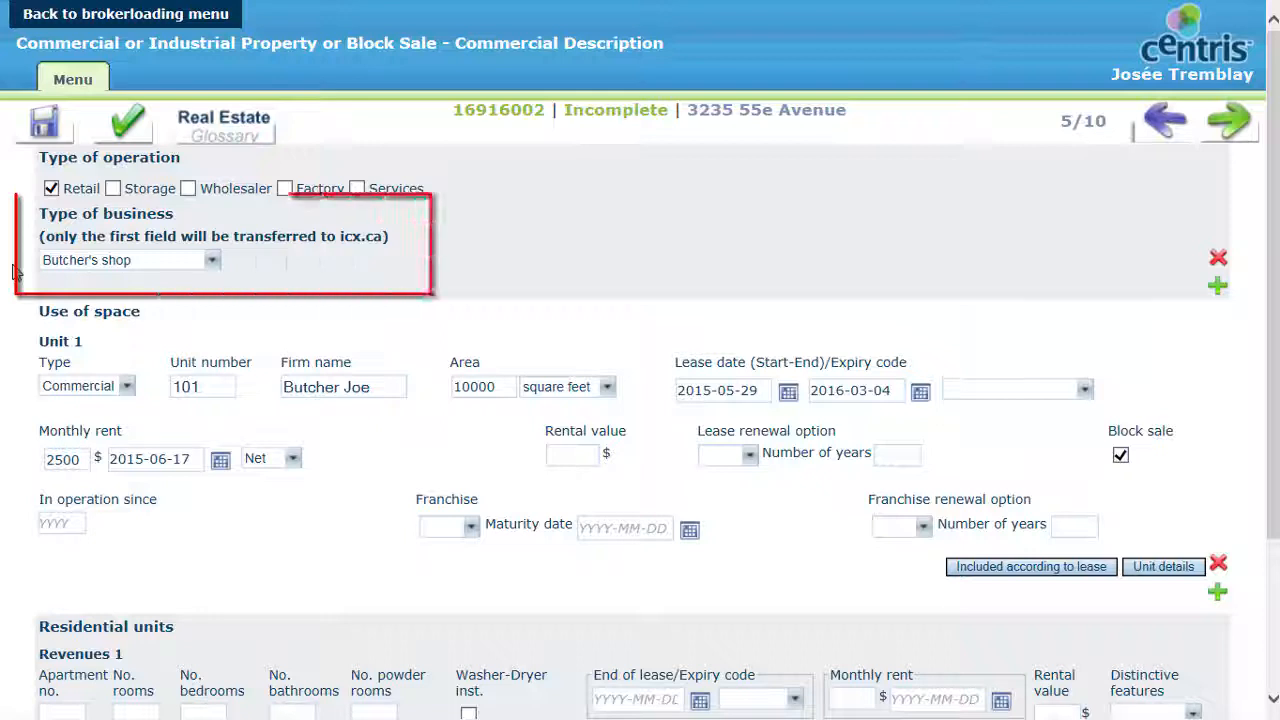
pyautogui.click(211, 262)
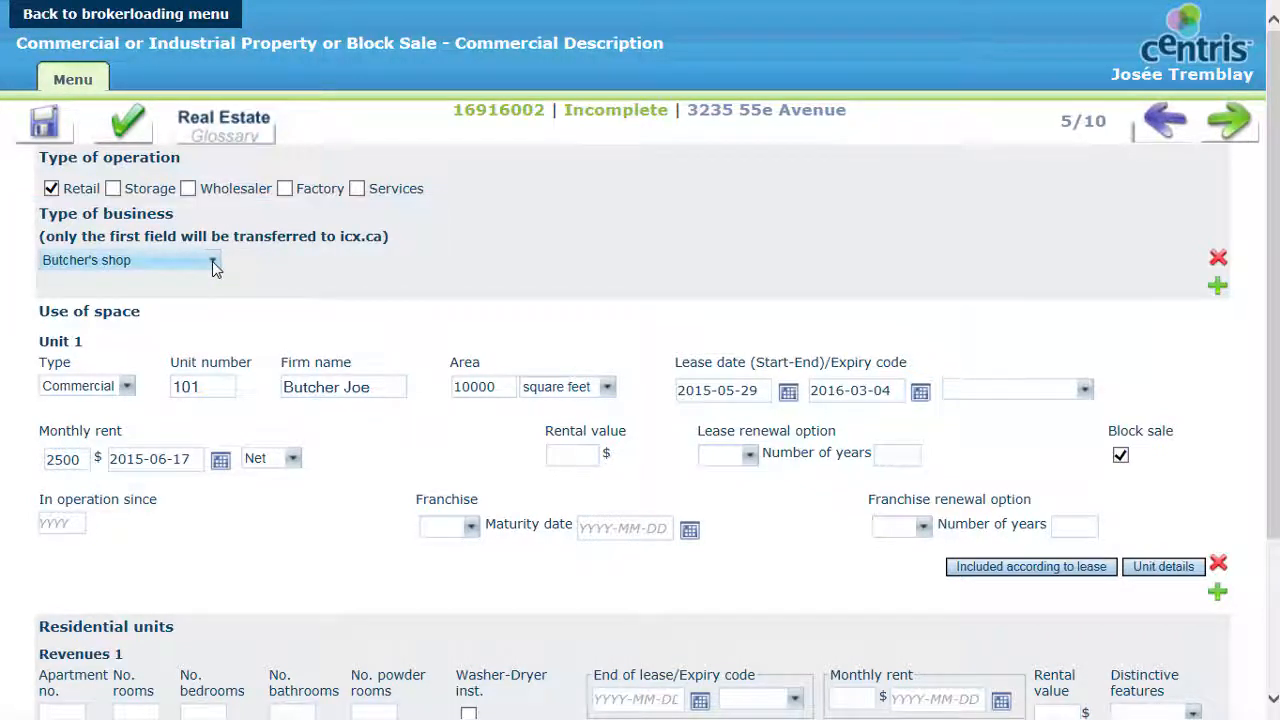
pyautogui.click(212, 262)
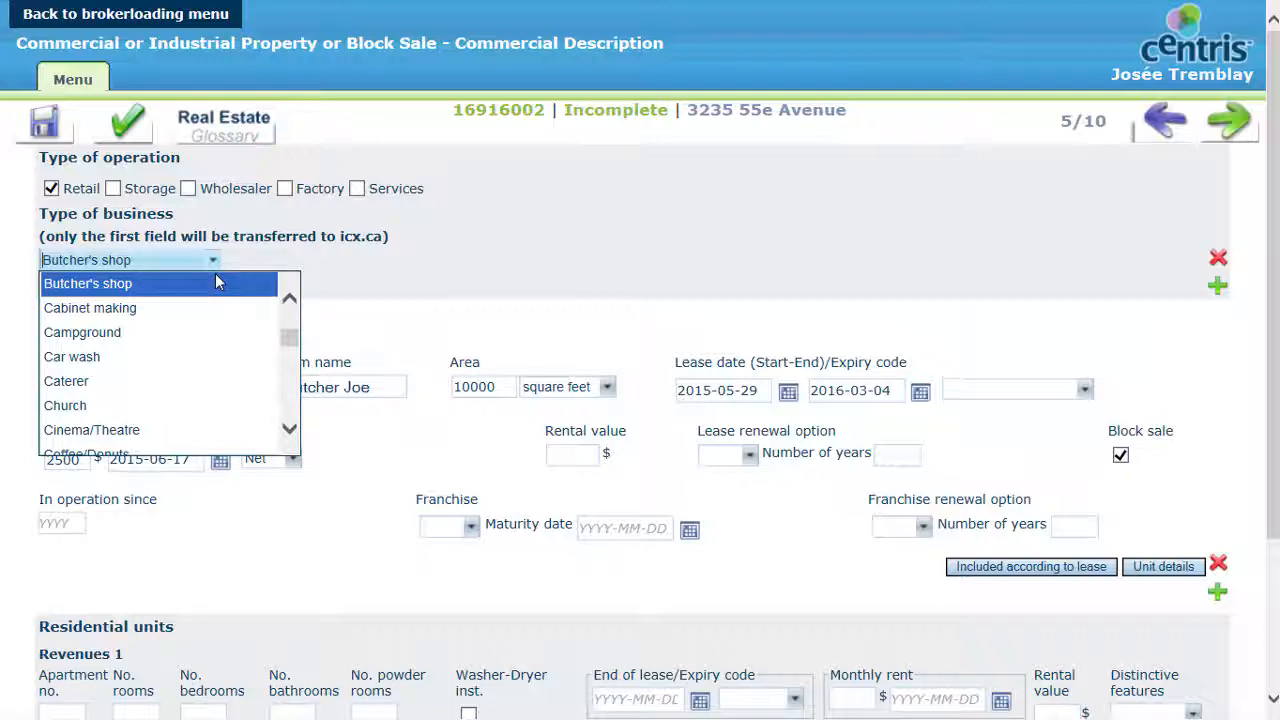
pyautogui.click(218, 283)
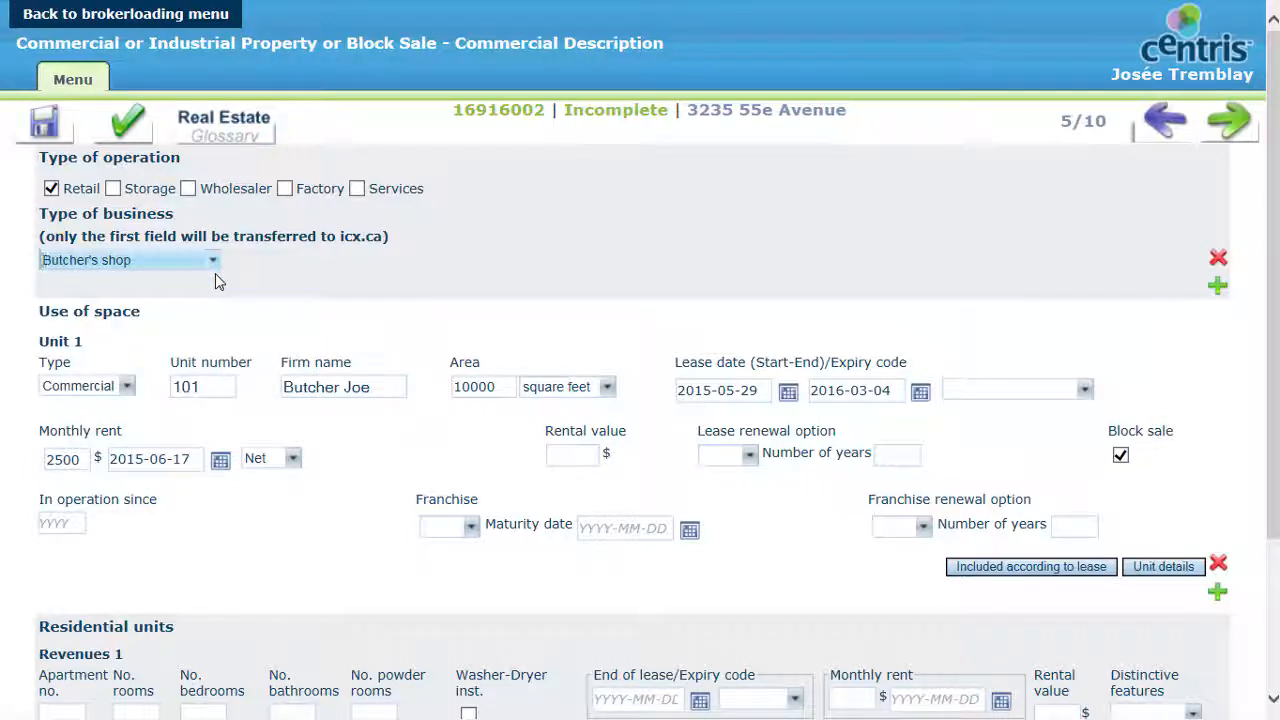
# Step: Examine the available choices for Unit 1's type, lease expiry code, franchise and franchise renewal option
pyautogui.click(128, 388)
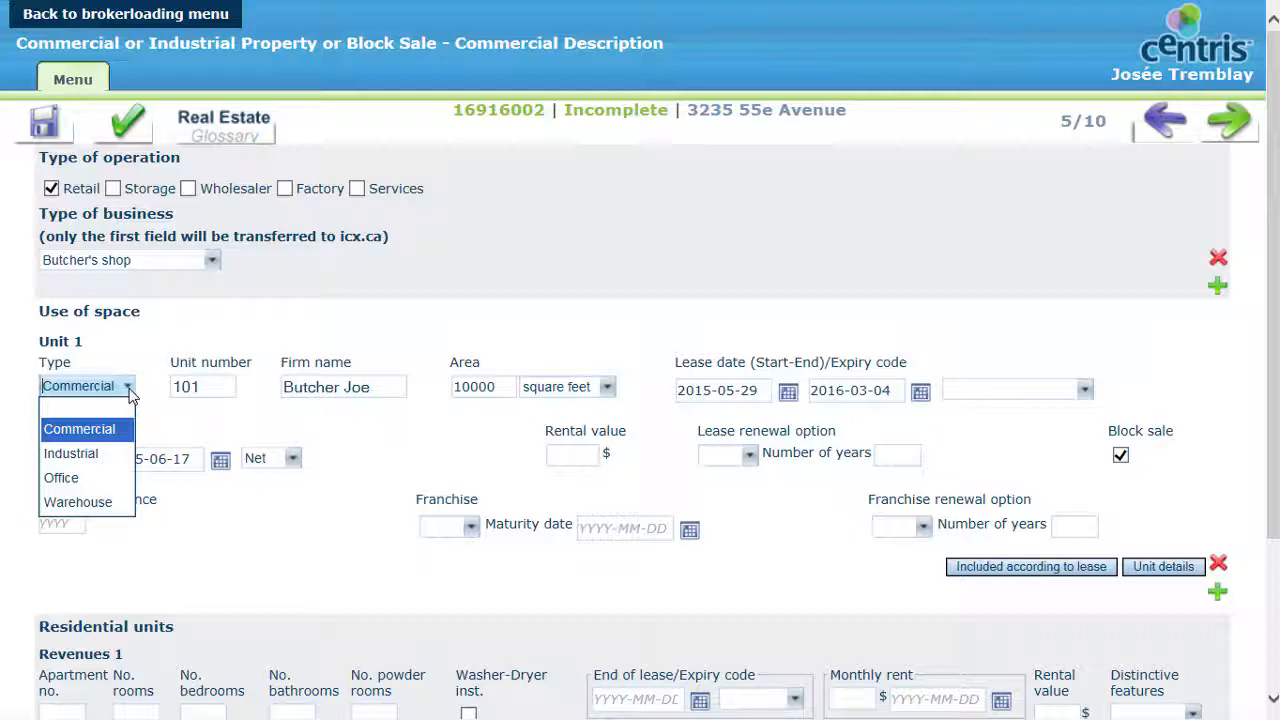
pyautogui.click(196, 413)
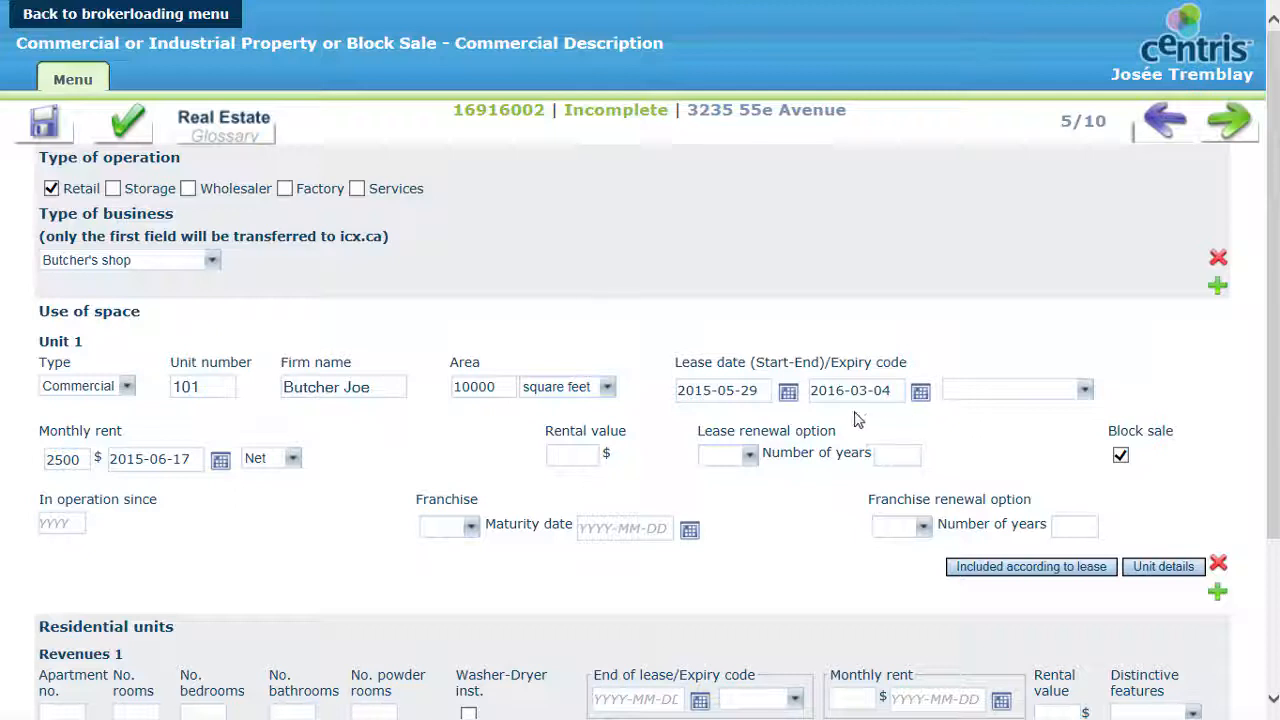
pyautogui.click(1086, 392)
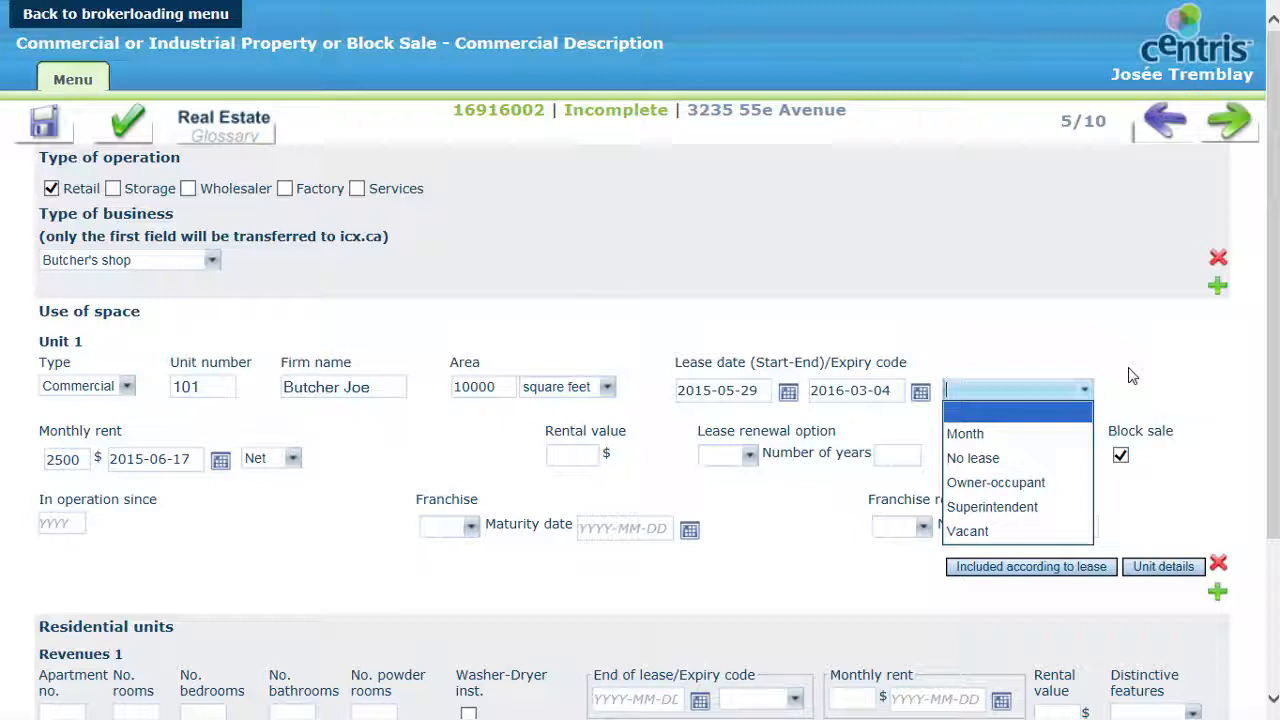
pyautogui.click(1130, 375)
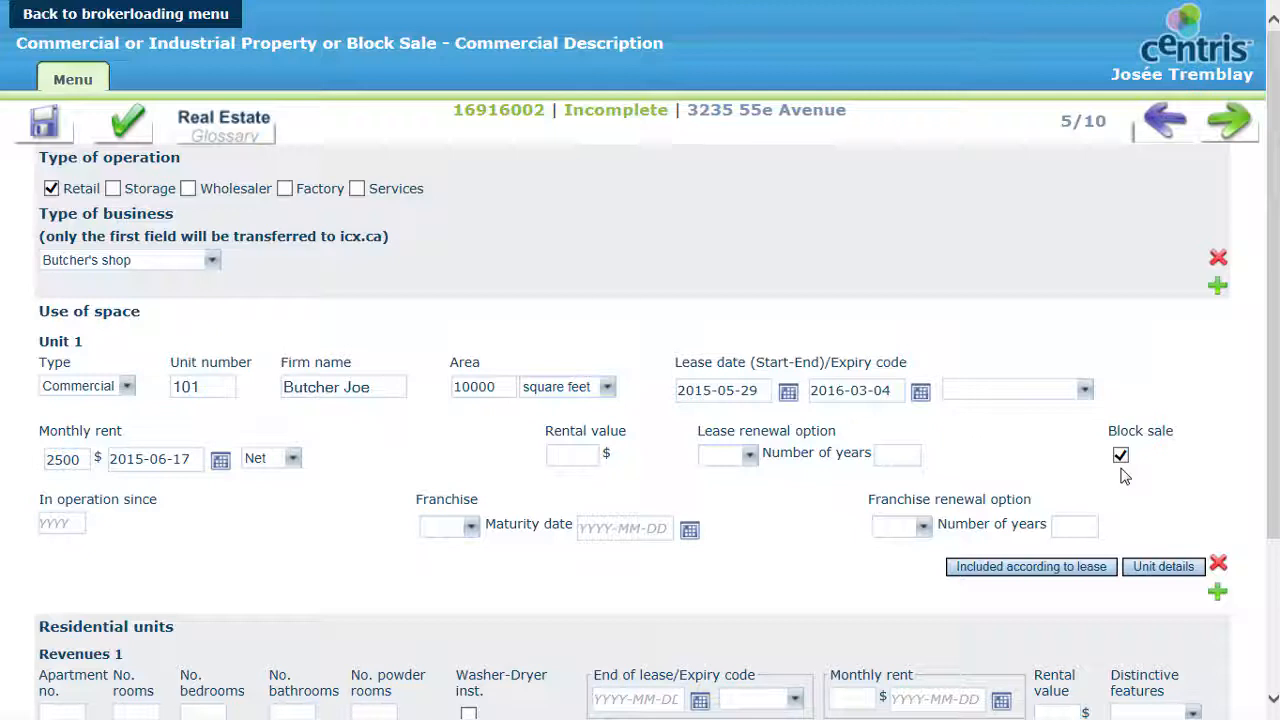
pyautogui.click(474, 530)
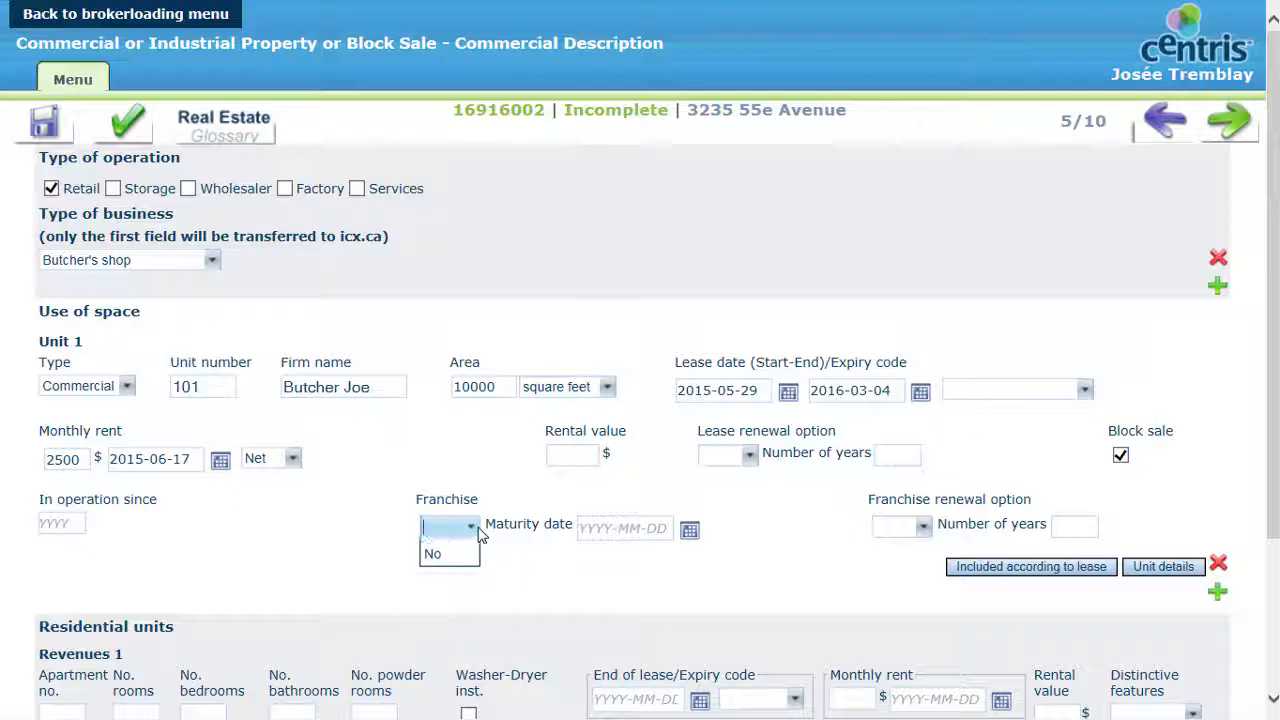
pyautogui.click(478, 533)
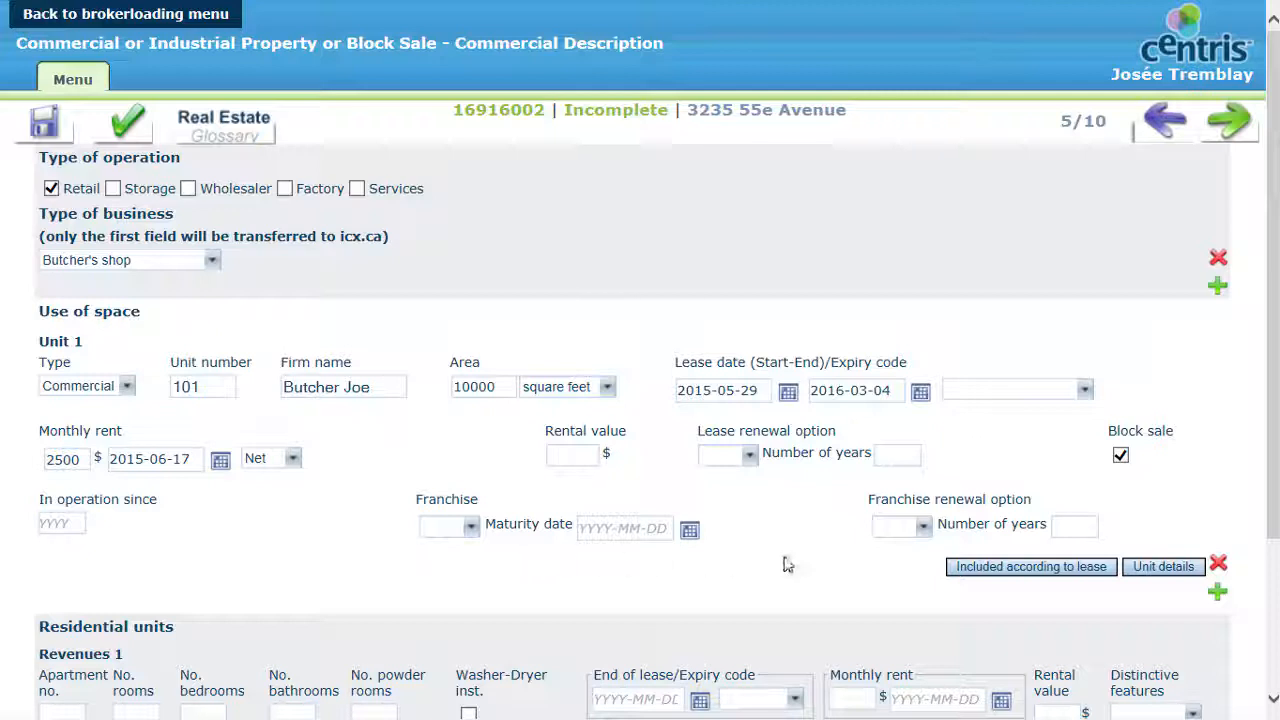
pyautogui.click(920, 527)
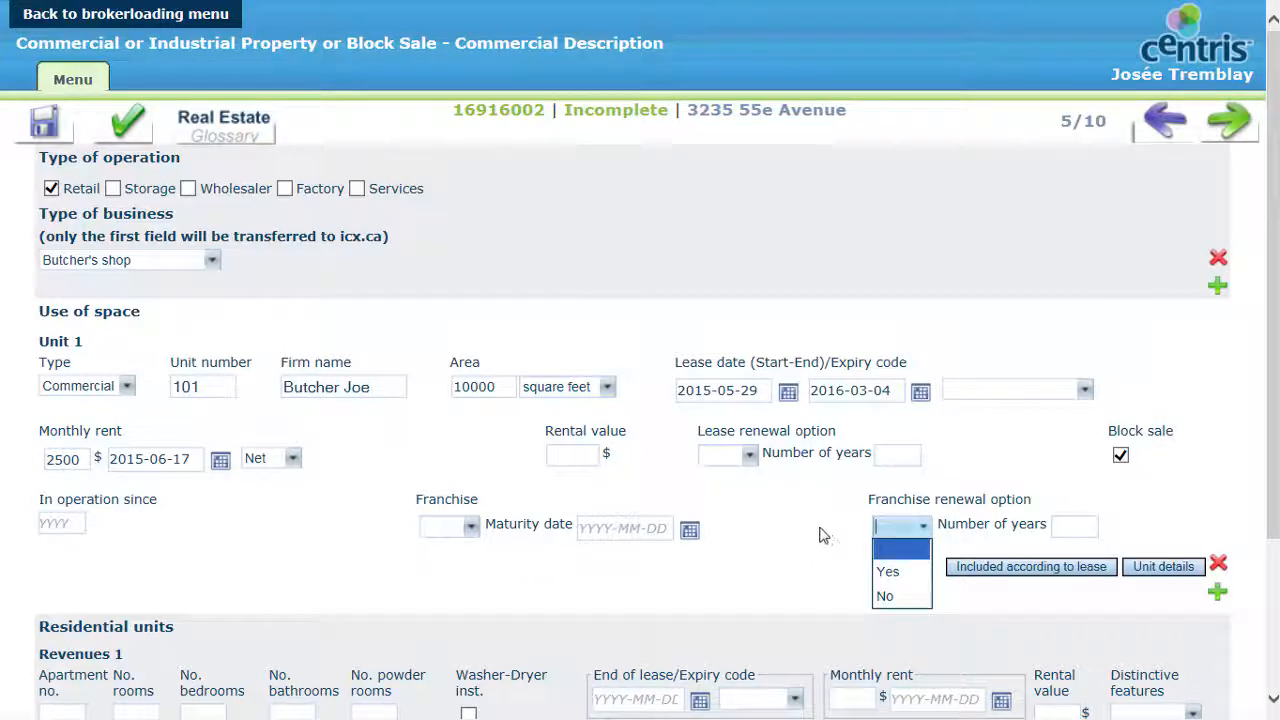
pyautogui.click(822, 534)
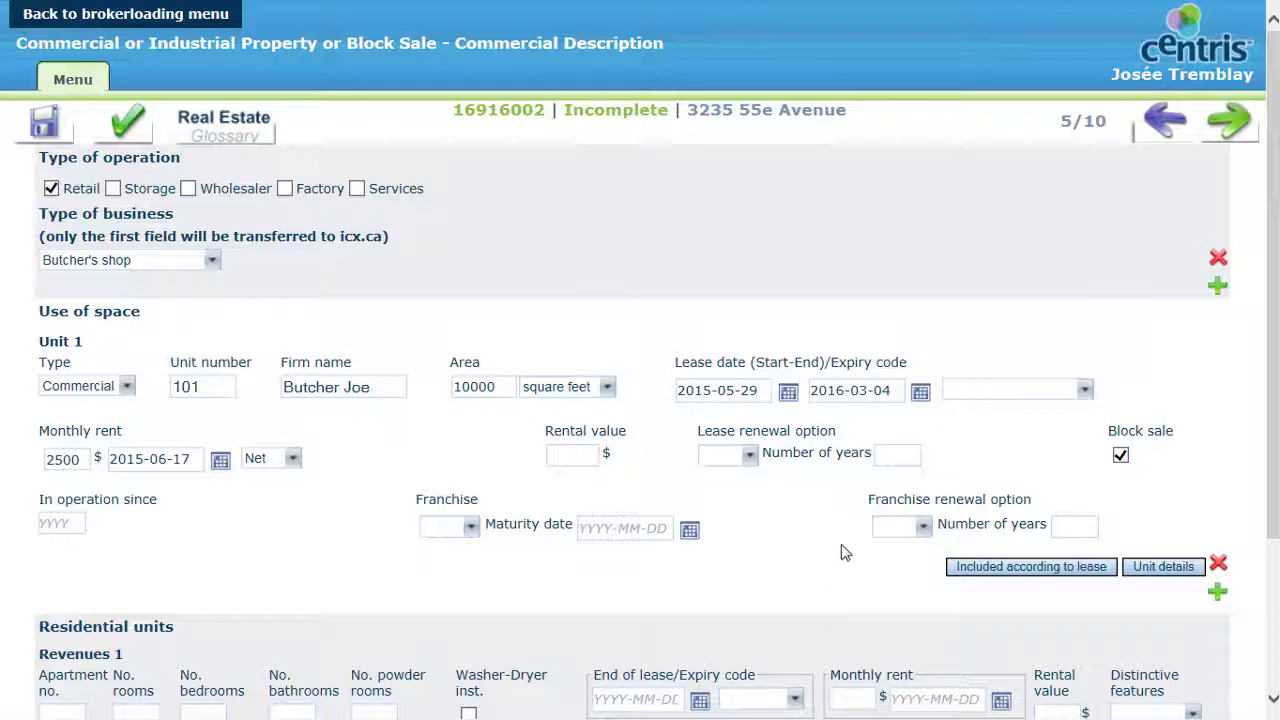
# Step: View Unit 1's inclusions according to lease and its unit income details without entering anything
pyautogui.click(1013, 570)
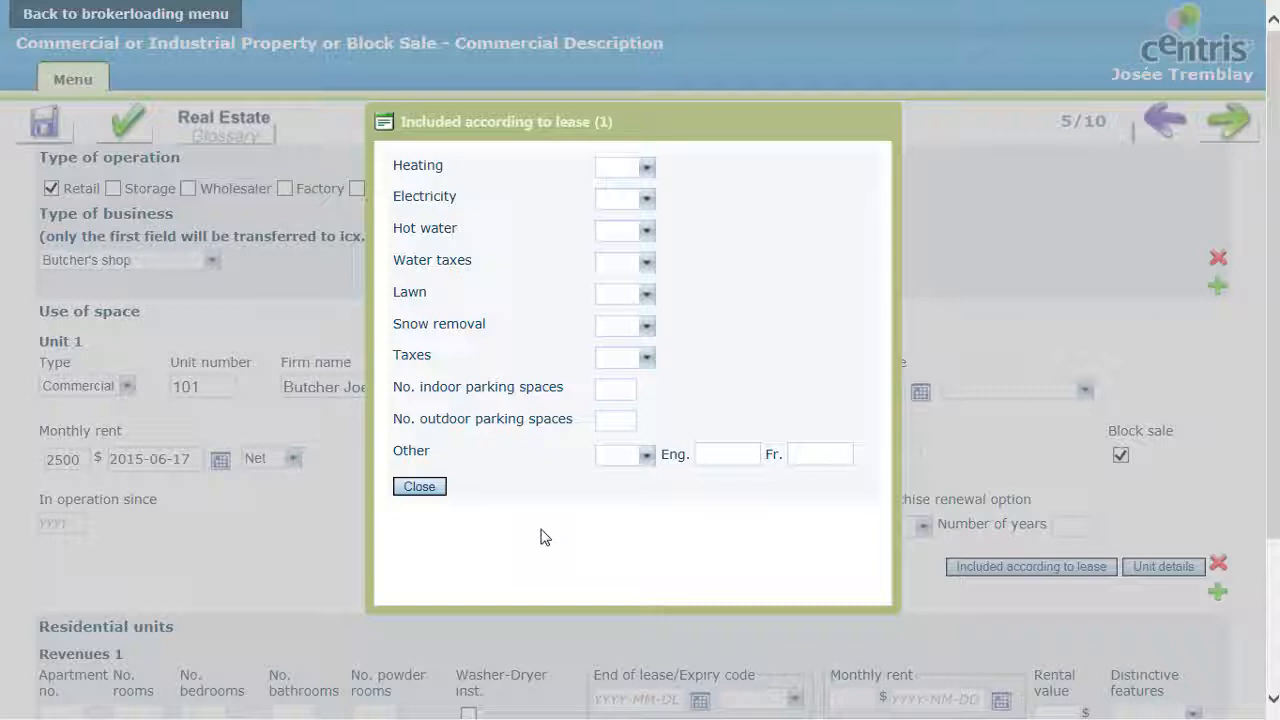
pyautogui.click(421, 488)
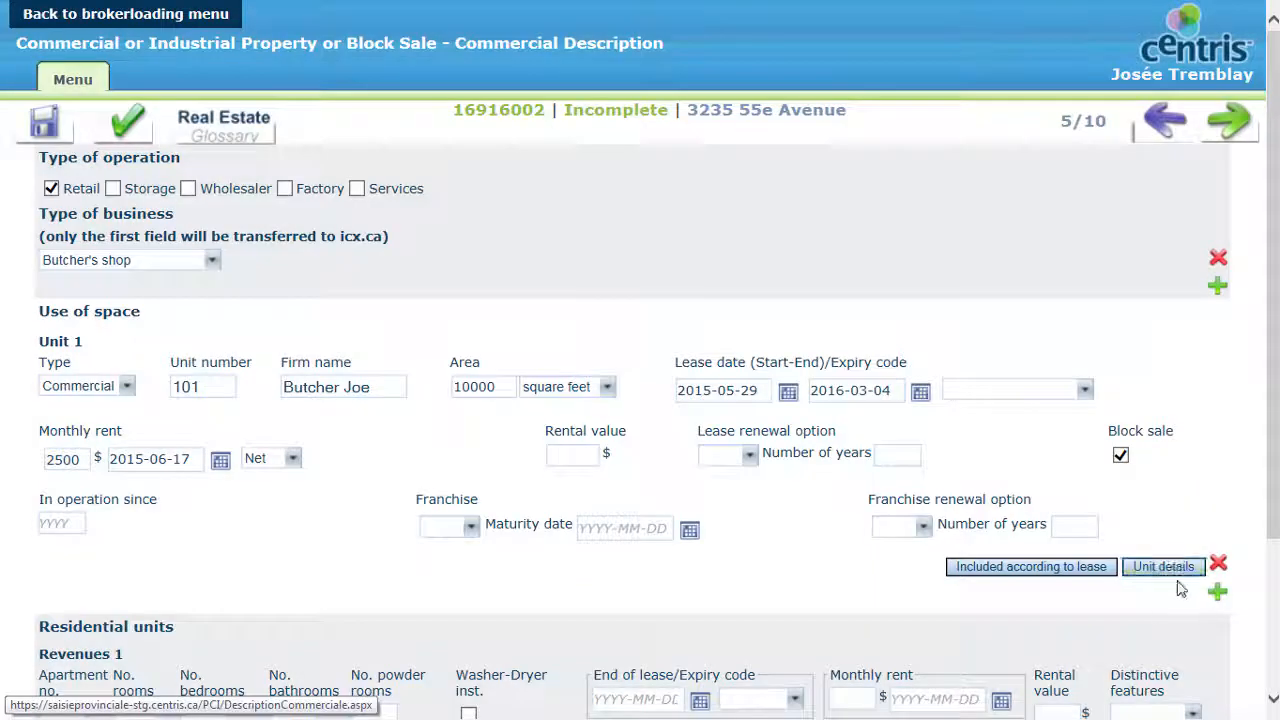
pyautogui.click(1172, 567)
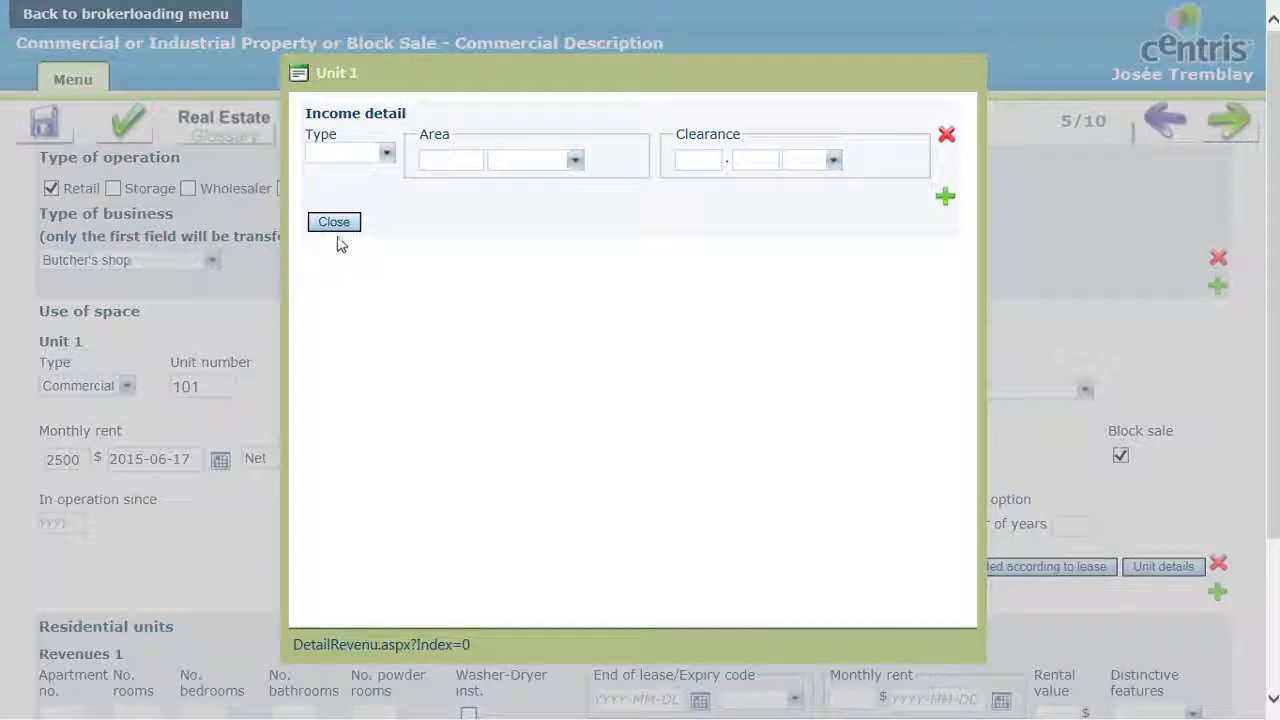
pyautogui.click(336, 224)
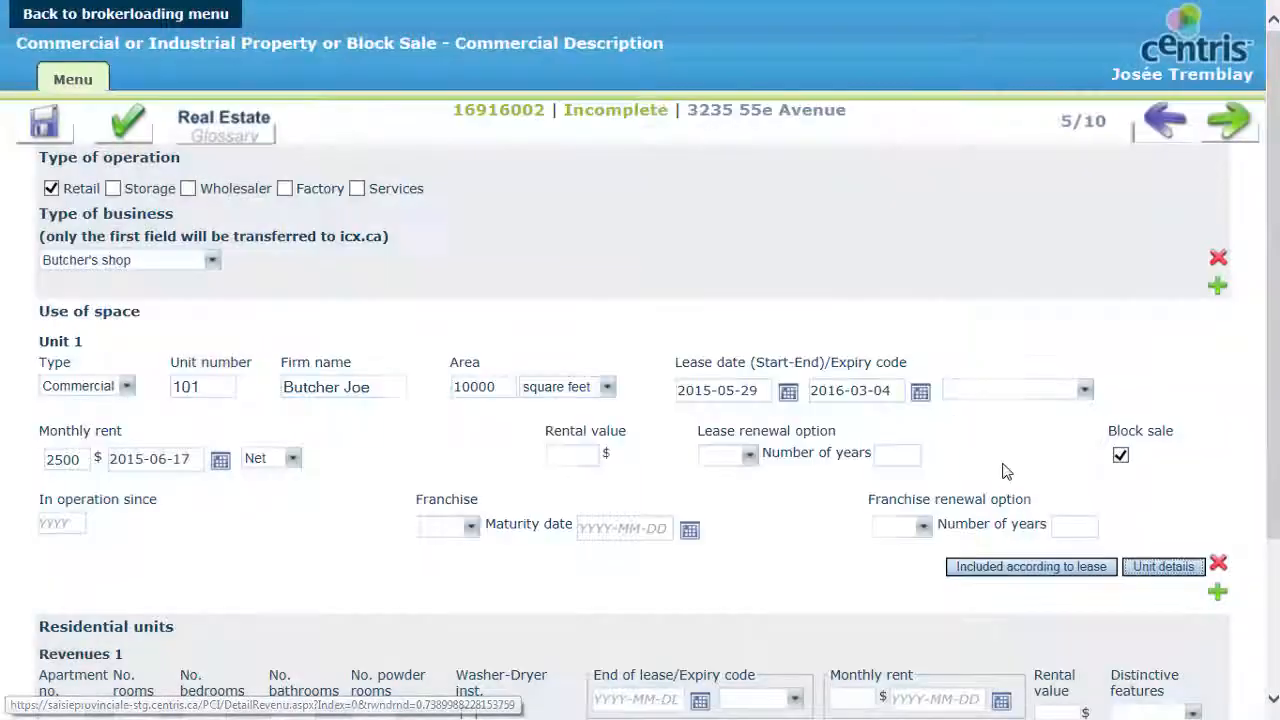
# Step: Add a second unit to the use of space section and view the choices for additional space
pyautogui.click(1218, 593)
pyautogui.scroll(-2, 1205, 615)
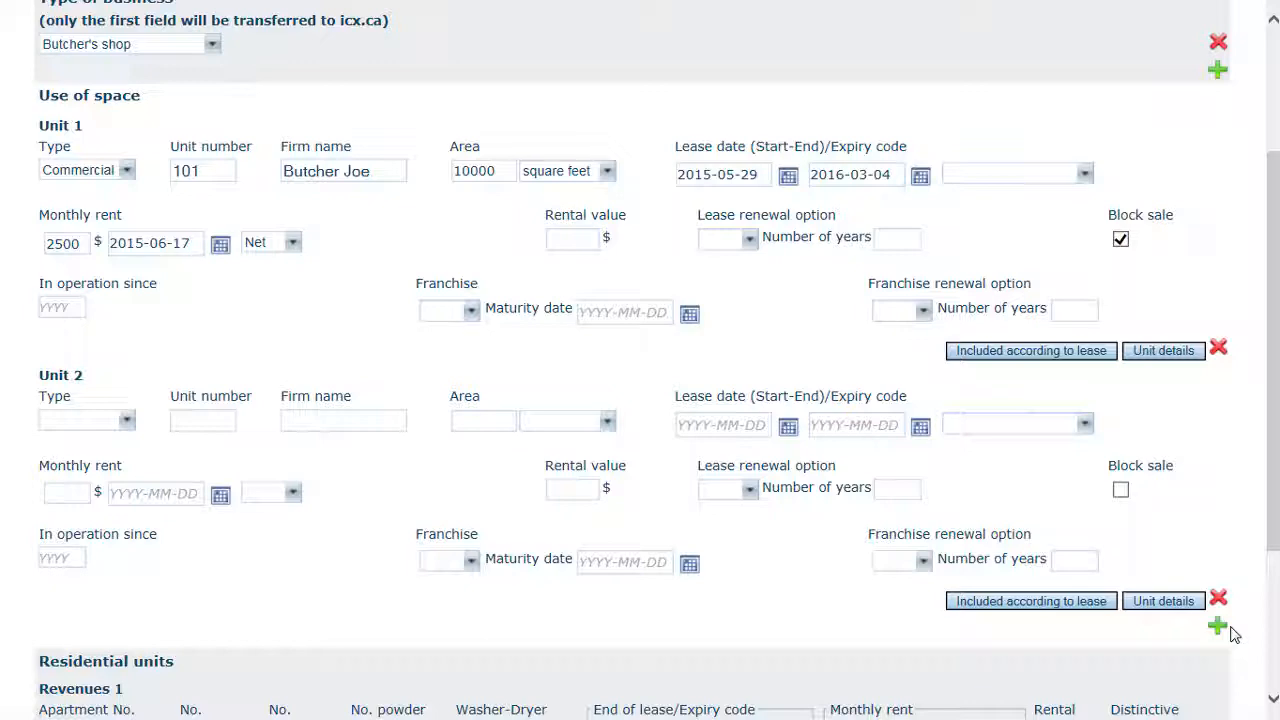
pyautogui.scroll(-3, 1232, 634)
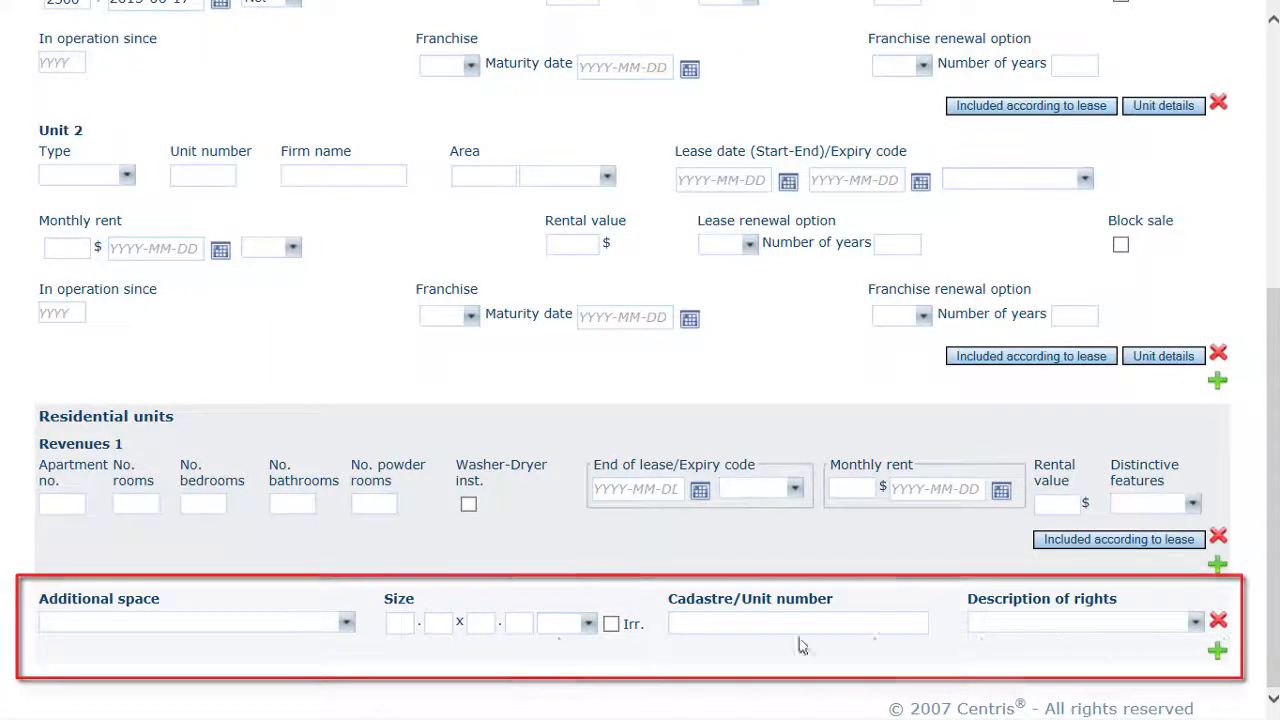
pyautogui.click(343, 626)
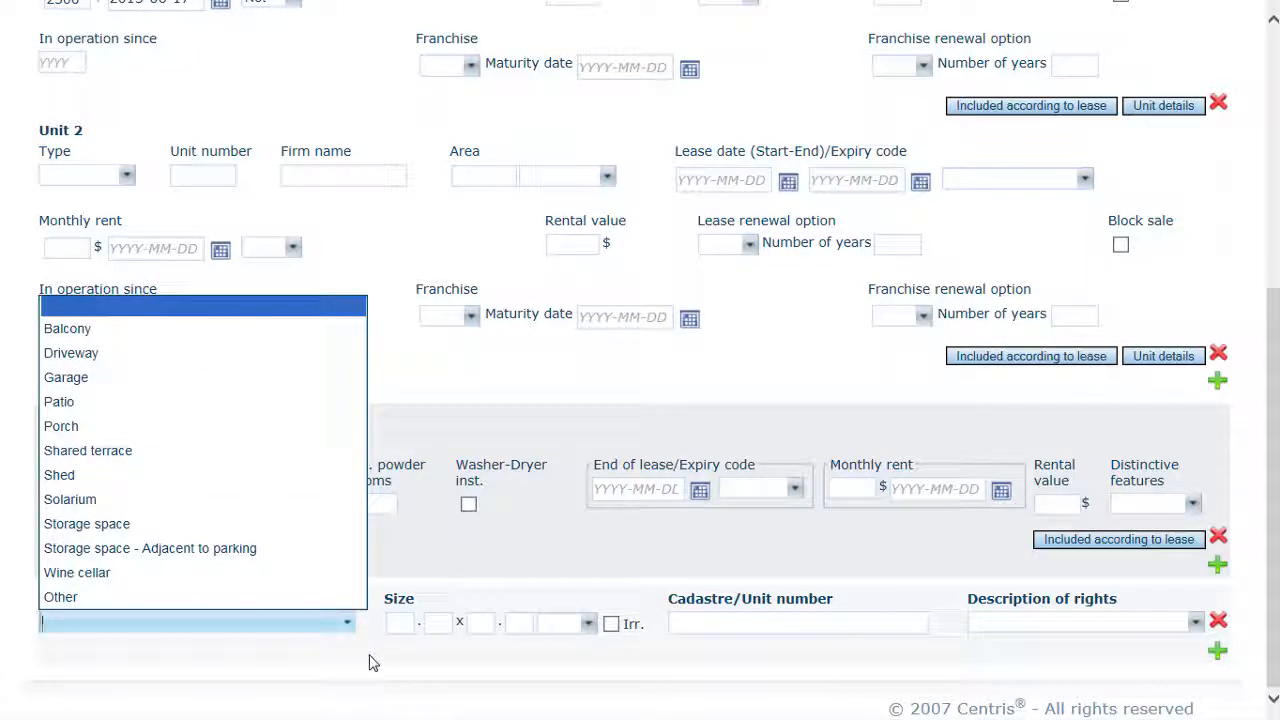
pyautogui.click(370, 662)
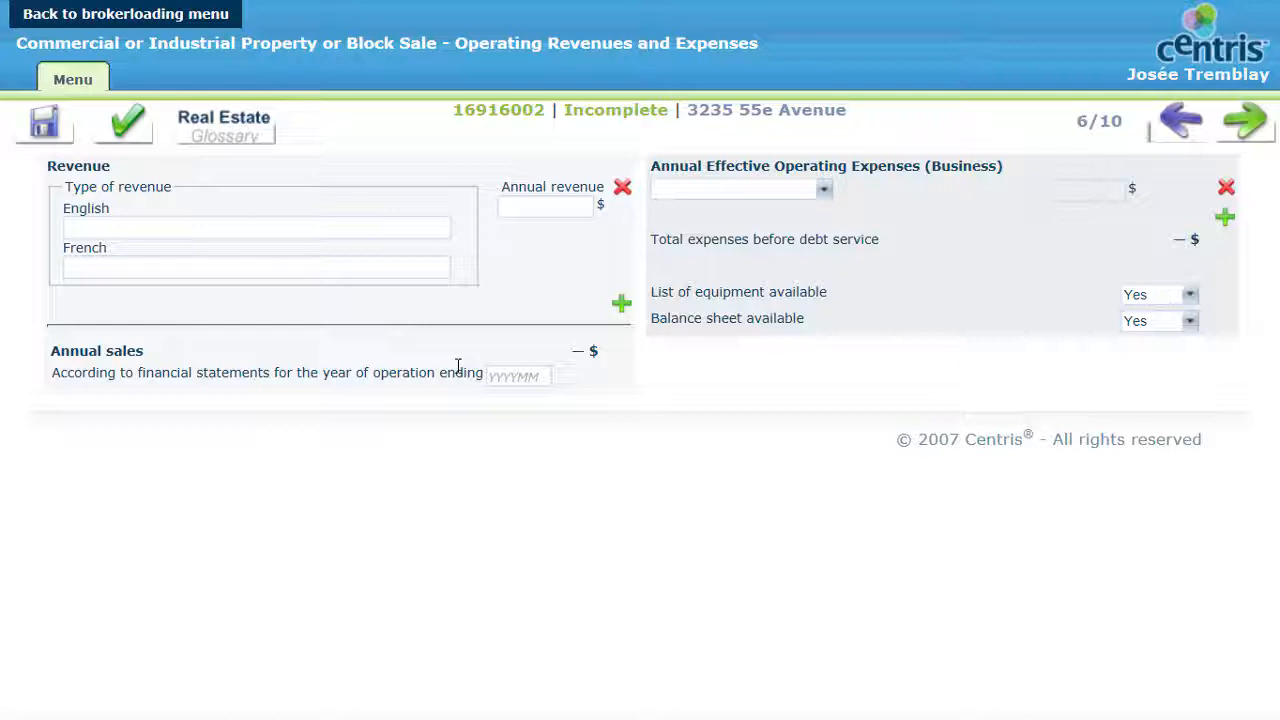
# Step: Enter 201506 as the end of the year of operation for the annual sales financial statements
pyautogui.click(510, 374)
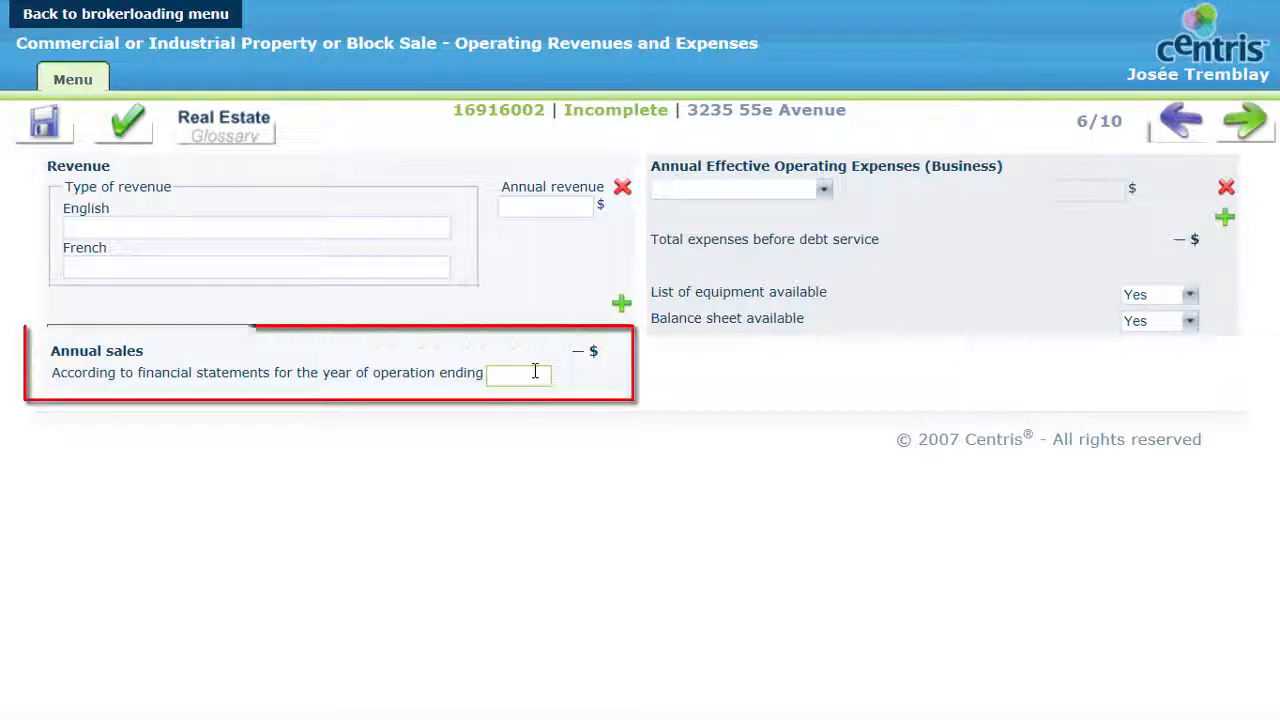
pyautogui.write('201506')
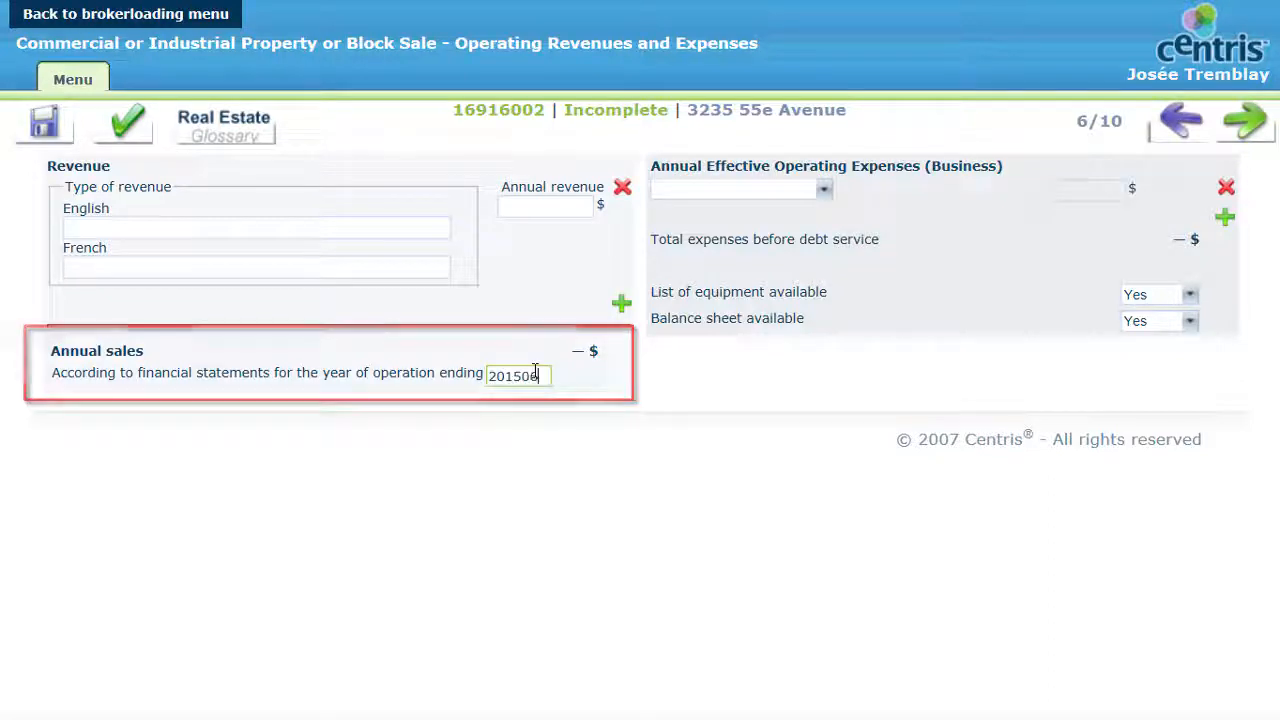
# Step: Record an annual business operating expense of $3500 for Equipment (rental)
pyautogui.click(824, 192)
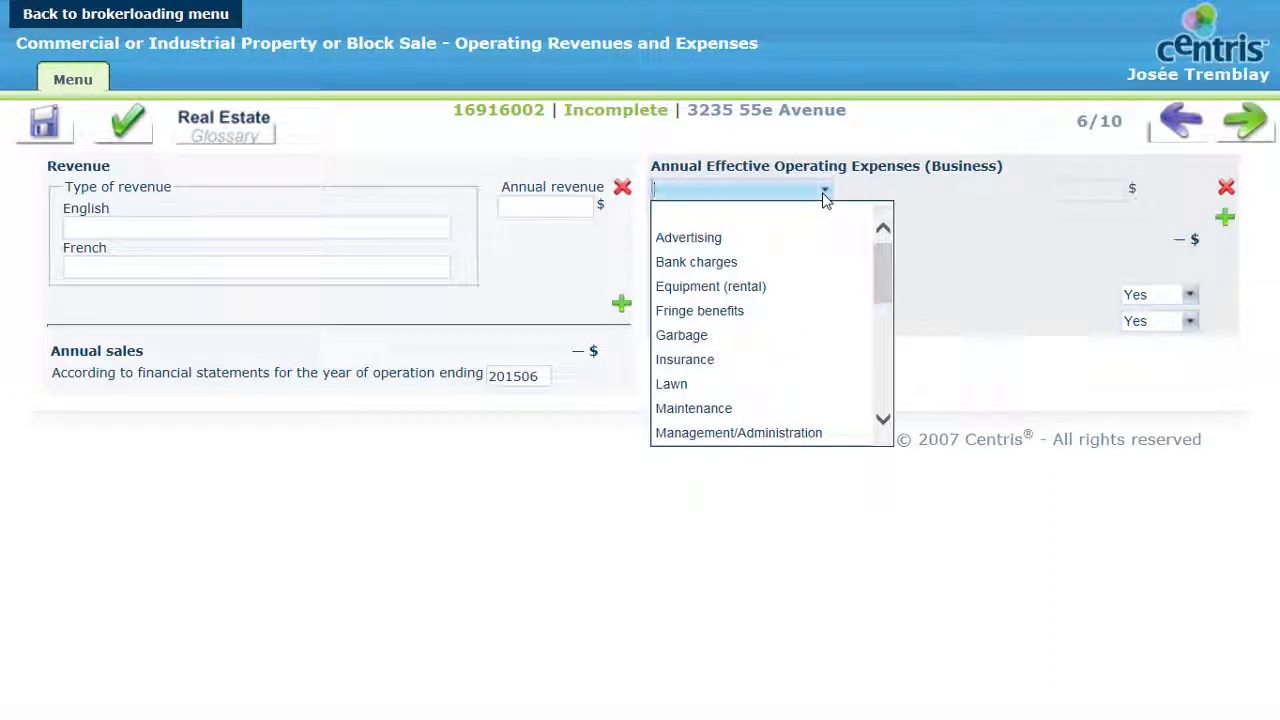
pyautogui.click(786, 288)
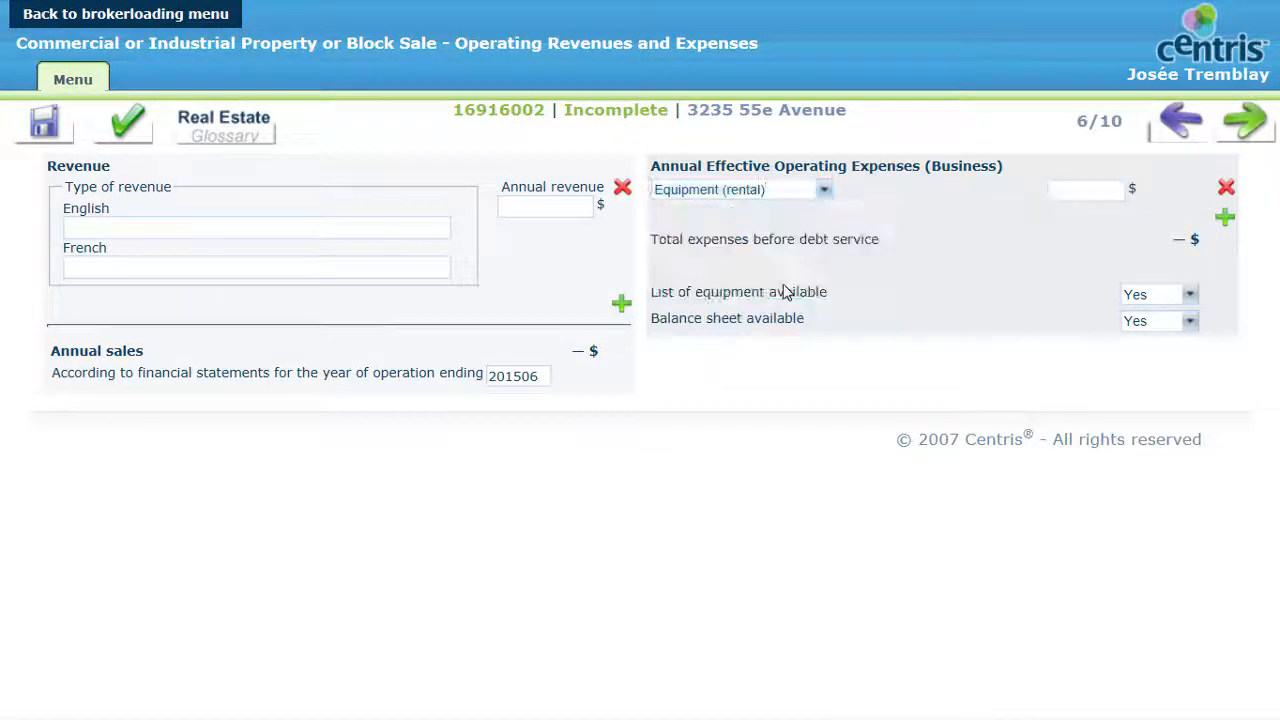
pyautogui.click(1066, 192)
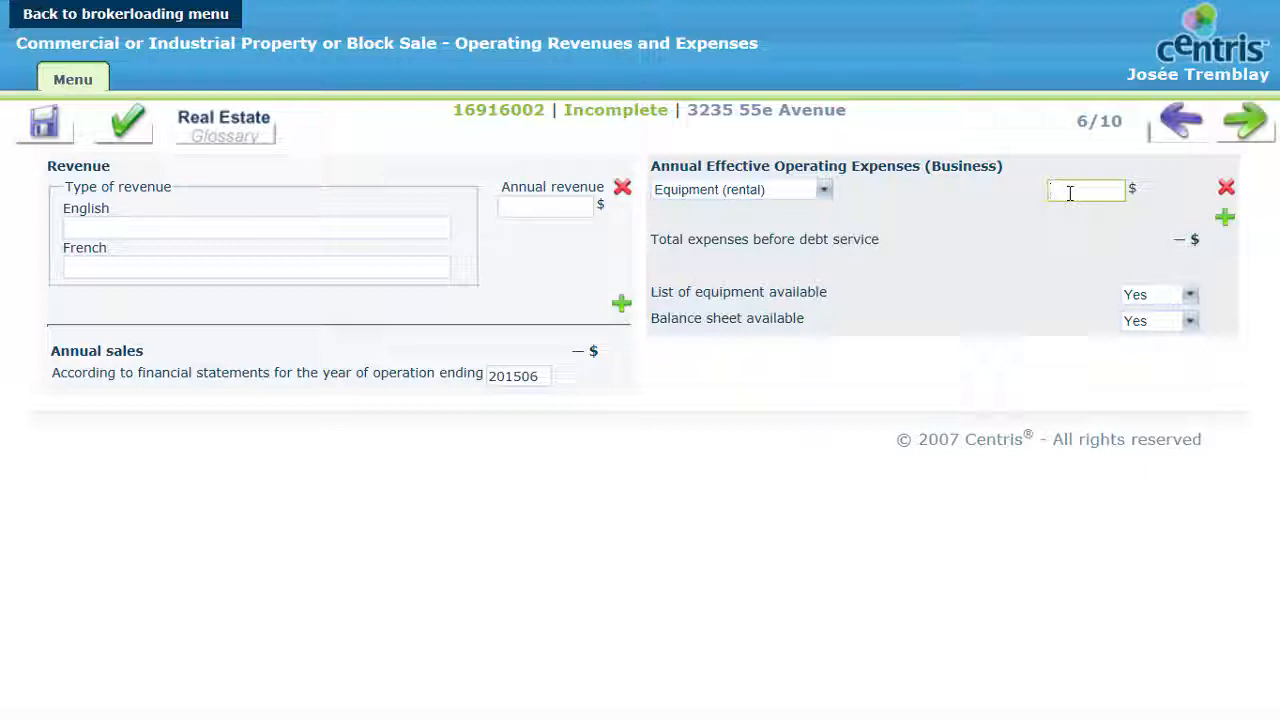
pyautogui.write('3500')
# Step: View the choices for equipment list availability and proceed past Taxes and Expenses to the Additional Information page
pyautogui.click(1052, 294)
pyautogui.click(1190, 294)
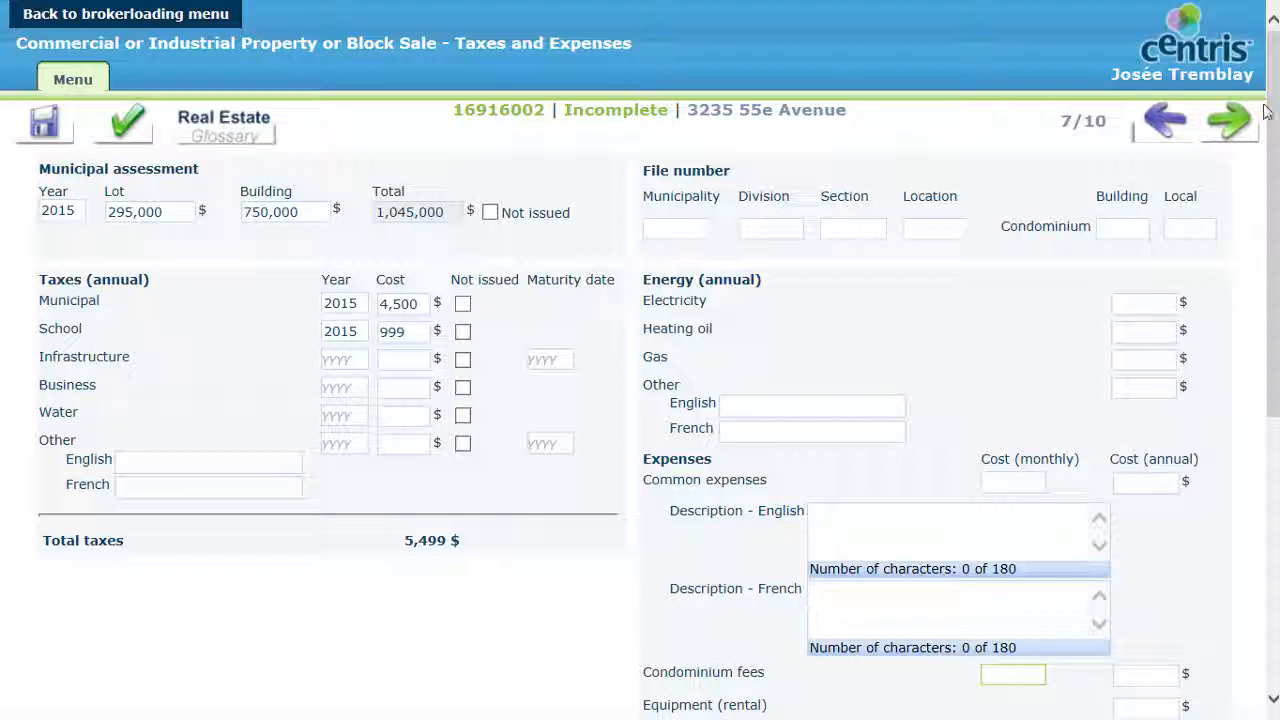
pyautogui.click(1230, 120)
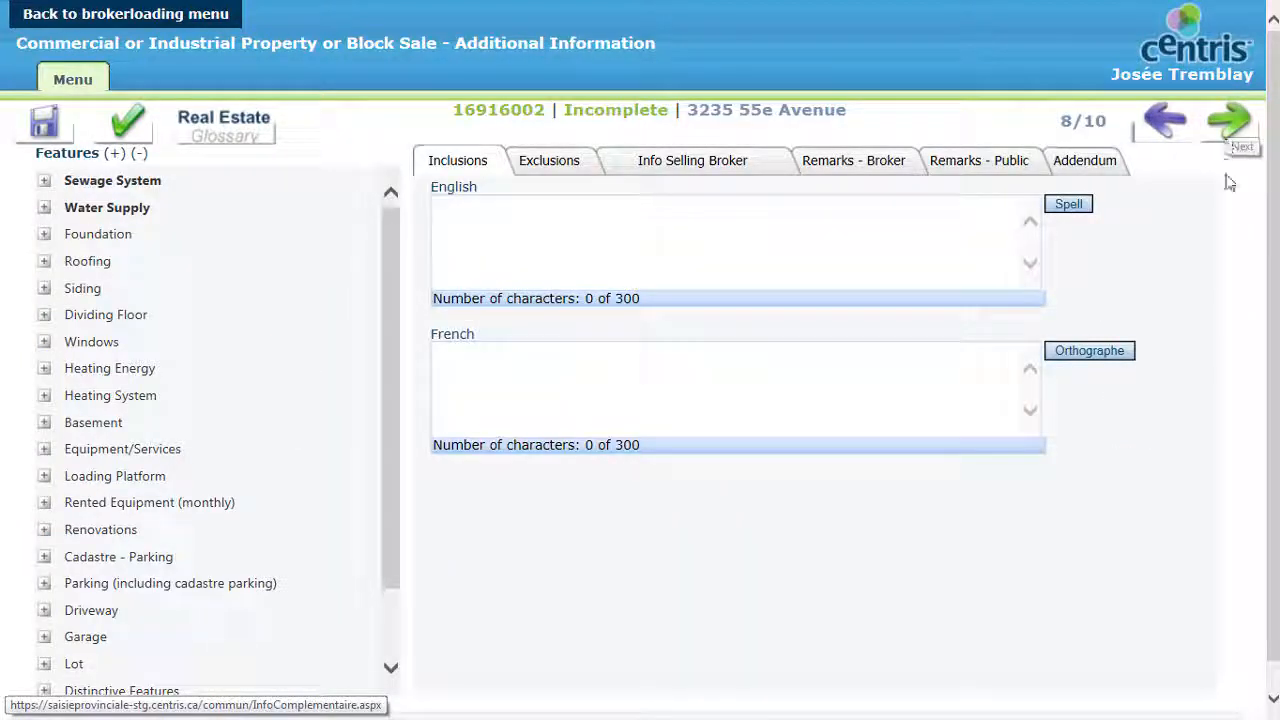